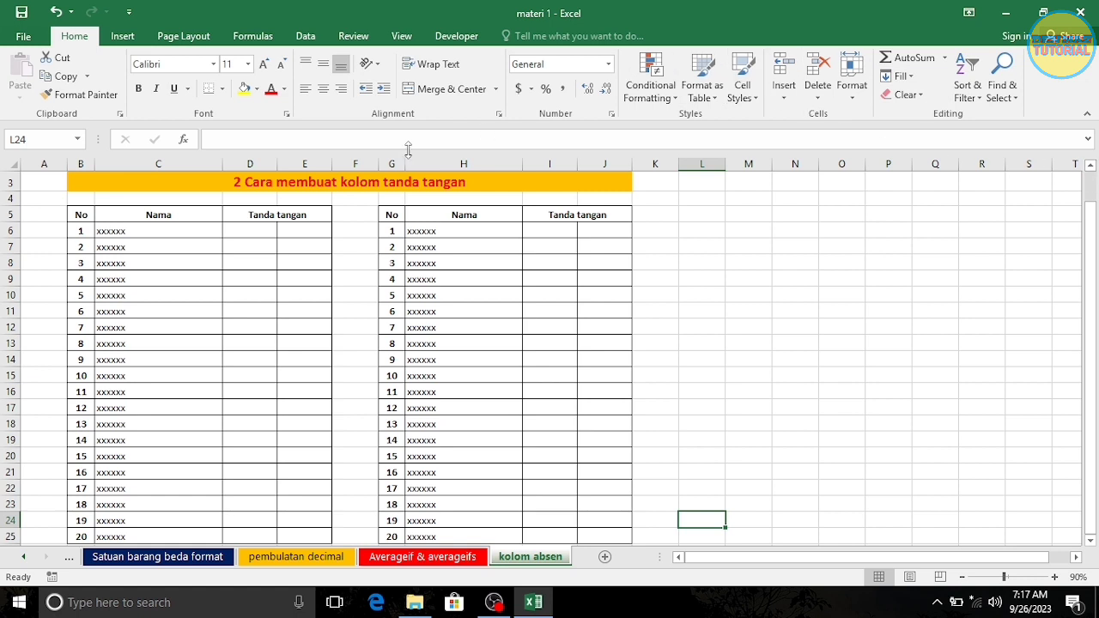
- Apply the custom number format #*. to the first table's signature cells D6:E25
{"action": "left_click_drag", "start_coordinate": [251, 225], "coordinate": [288, 544]}
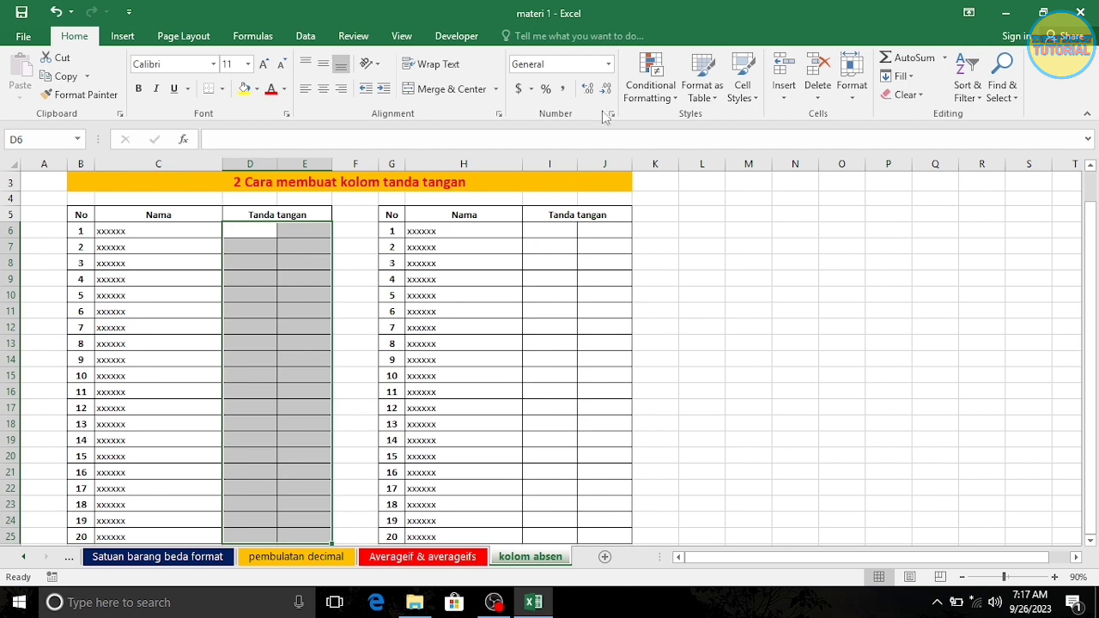
{"action": "left_click", "coordinate": [608, 65]}
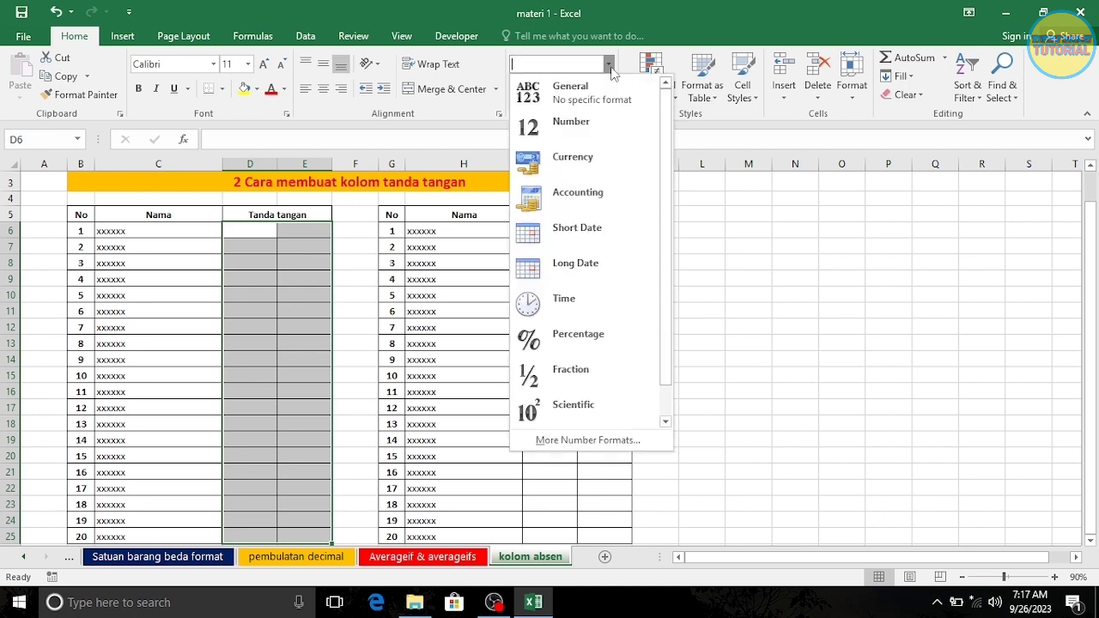
{"action": "scroll", "coordinate": [667, 122], "scroll_direction": "down", "scroll_amount": 1}
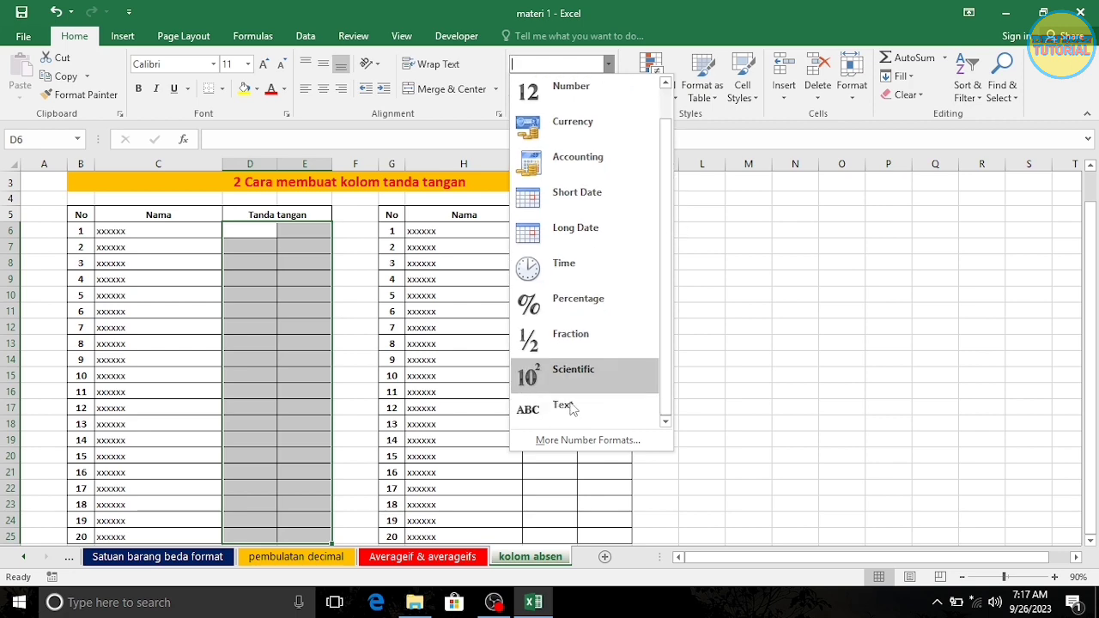
{"action": "left_click", "coordinate": [562, 447]}
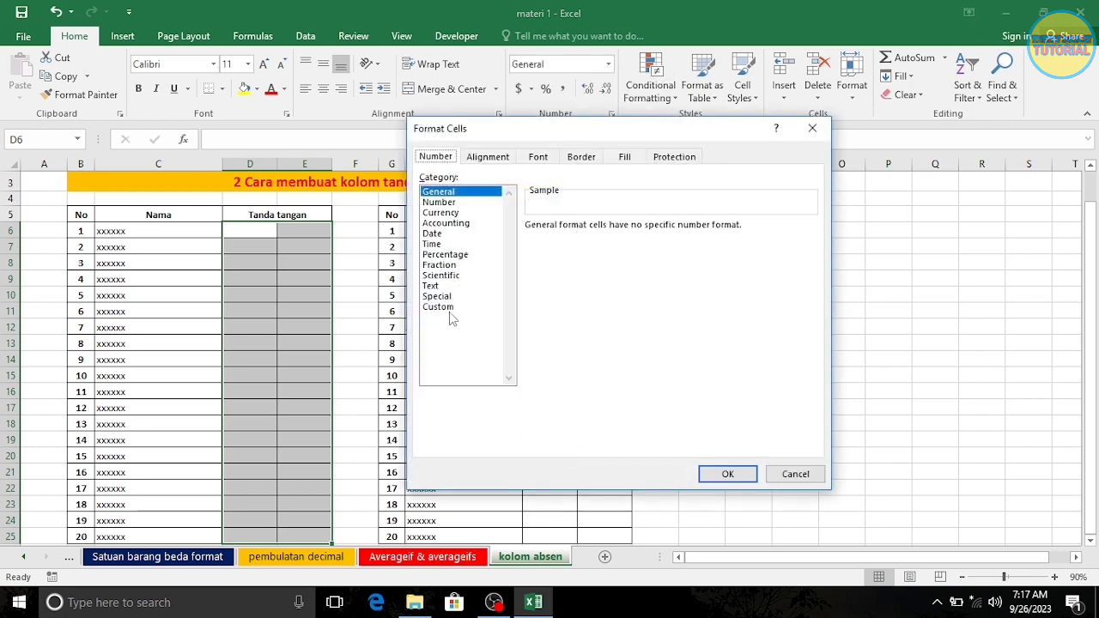
{"action": "left_click", "coordinate": [450, 312]}
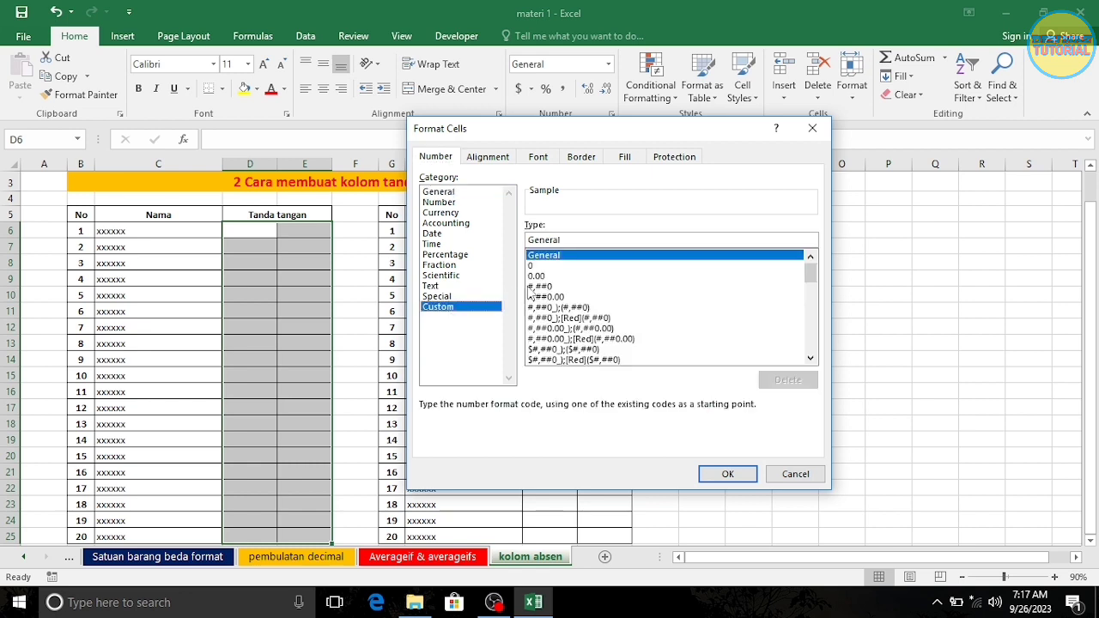
{"action": "left_click", "coordinate": [567, 243]}
{"action": "key", "text": "BackSpace"}
{"action": "key", "text": "BackSpace"}
{"action": "key", "text": "BackSpace"}
{"action": "key", "text": "BackSpace"}
{"action": "key", "text": "BackSpace"}
{"action": "key", "text": "BackSpace"}
{"action": "key", "text": "BackSpace"}
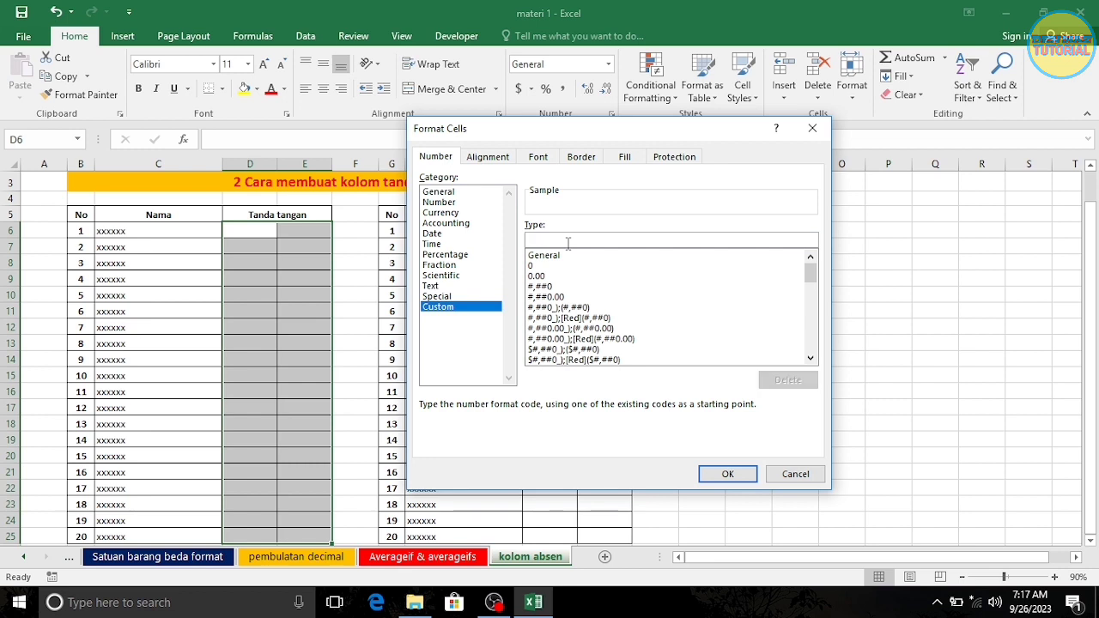
{"action": "type", "text": "#"}
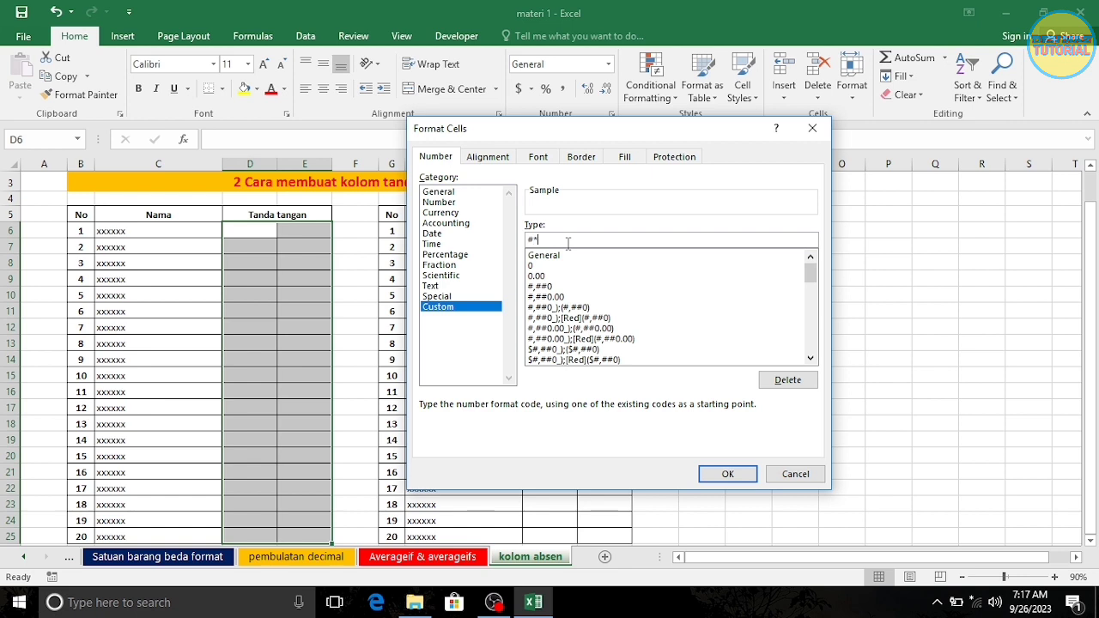
{"action": "type", "text": "*."}
{"action": "left_click", "coordinate": [733, 472]}
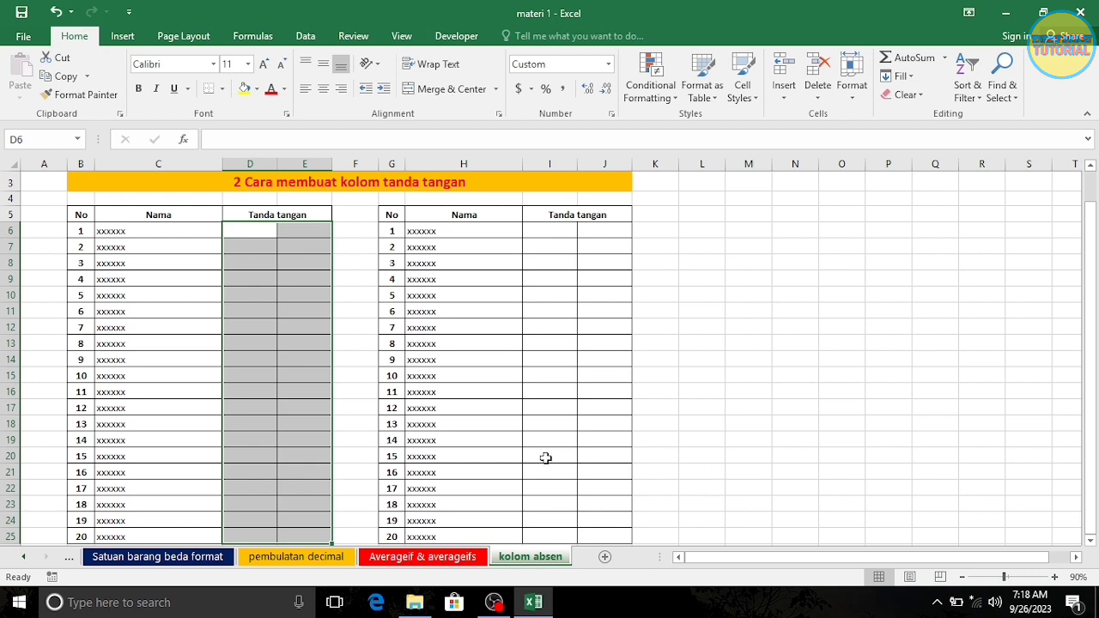
- Enter the formula =B6 in cell D6 and =B7 in cell E7 to reference the row numbers
{"action": "left_click", "coordinate": [244, 228]}
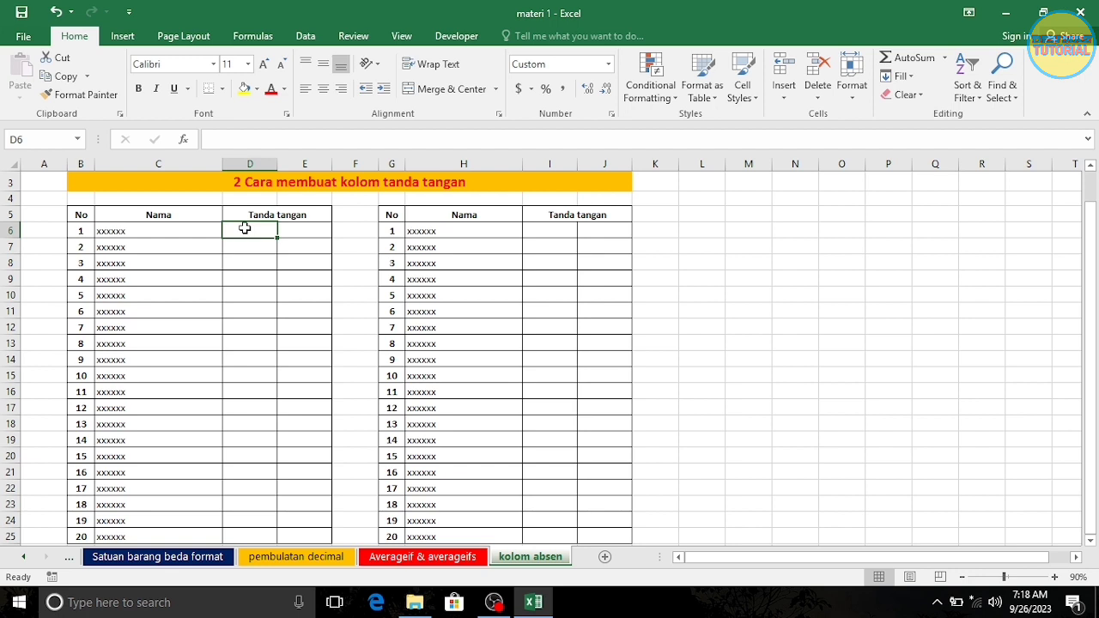
{"action": "type", "text": "="}
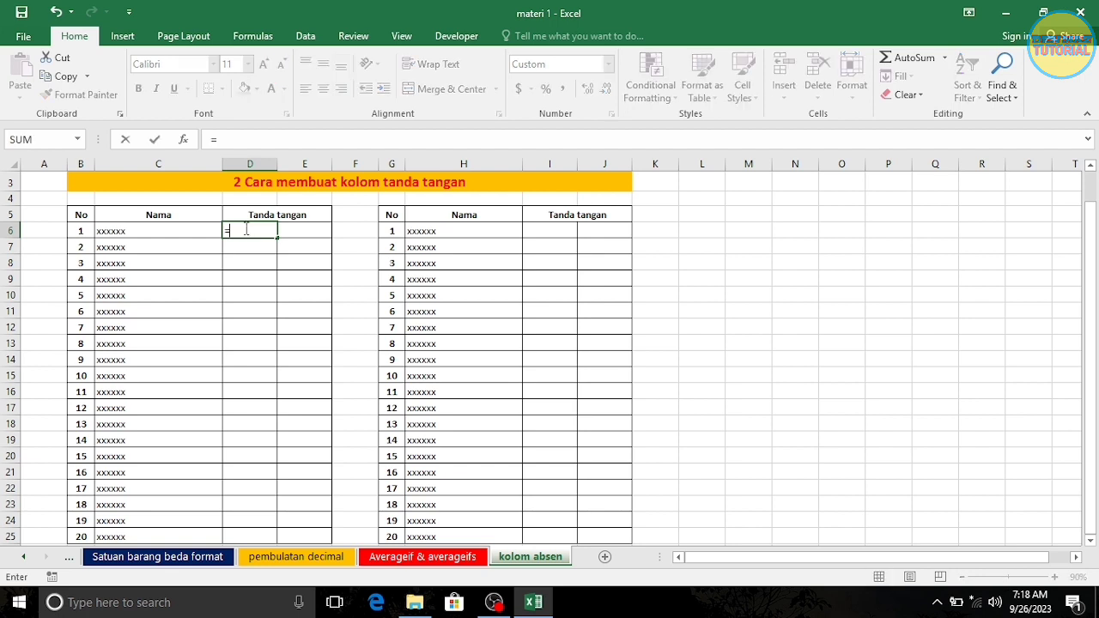
{"action": "left_click", "coordinate": [76, 232]}
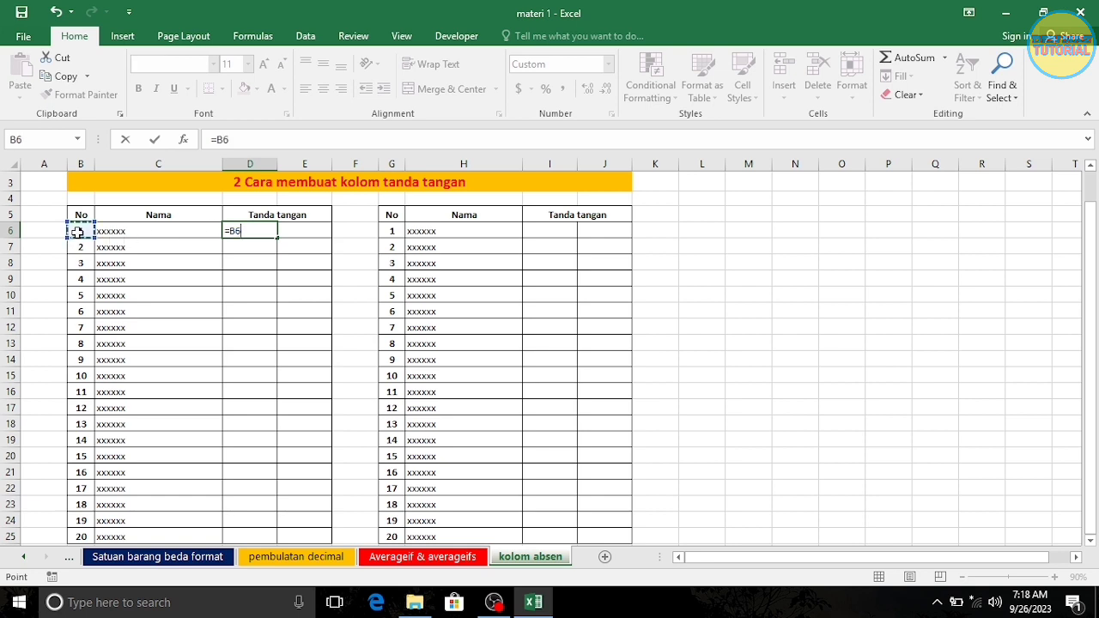
{"action": "key", "text": "Return"}
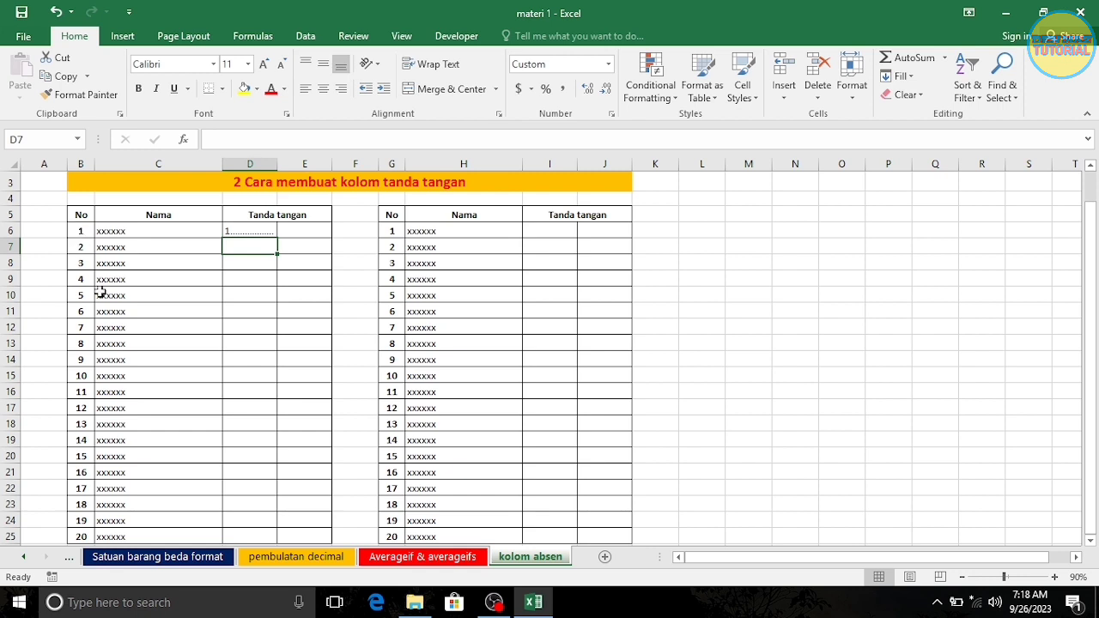
{"action": "left_click", "coordinate": [298, 247]}
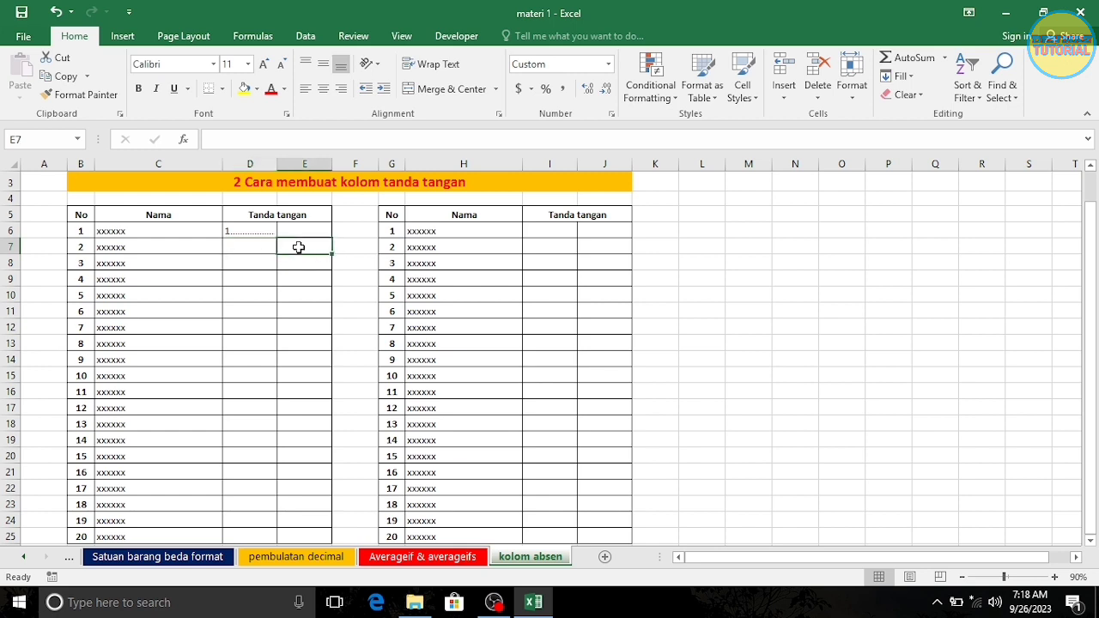
{"action": "type", "text": "="}
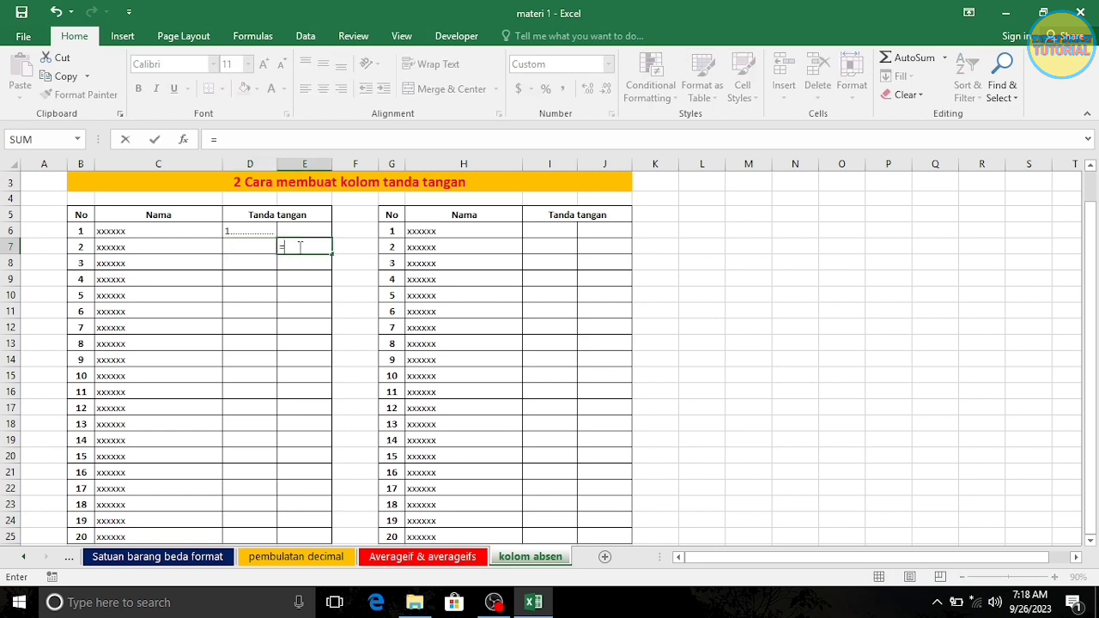
{"action": "left_click", "coordinate": [78, 247]}
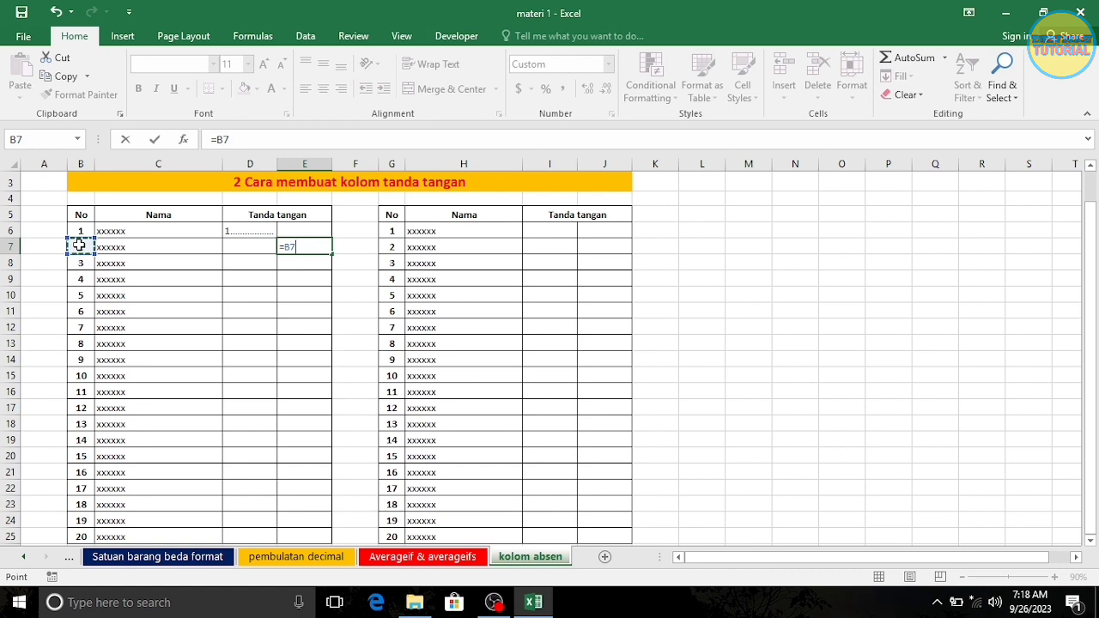
{"action": "key", "text": "Return"}
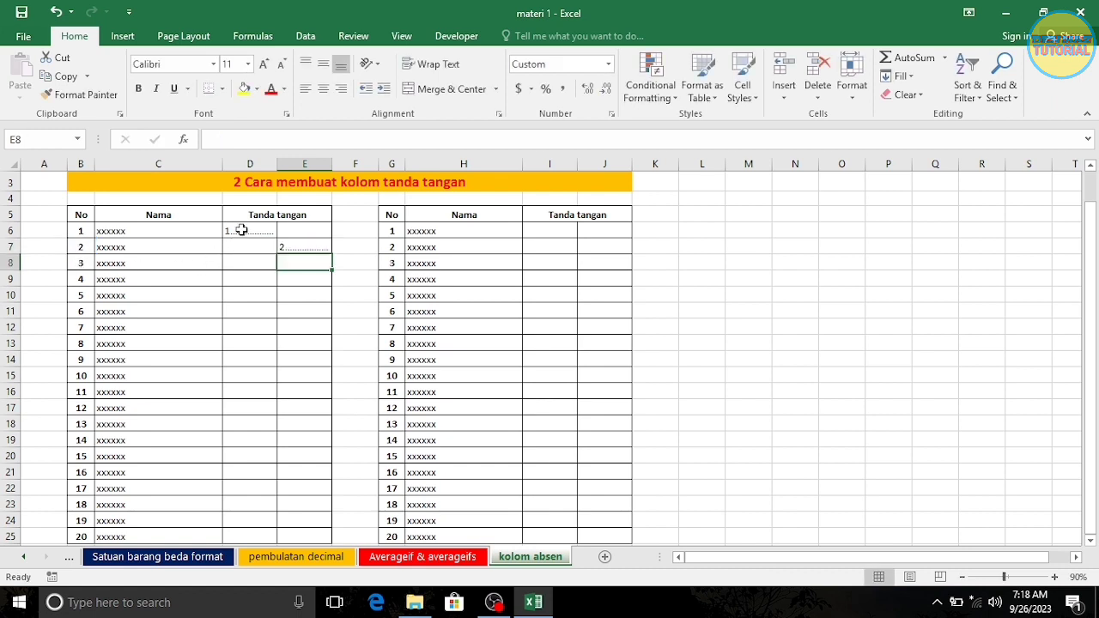
- Fill the staggered formulas in D6:E7 down through row 25
{"action": "left_click_drag", "start_coordinate": [241, 230], "coordinate": [295, 247]}
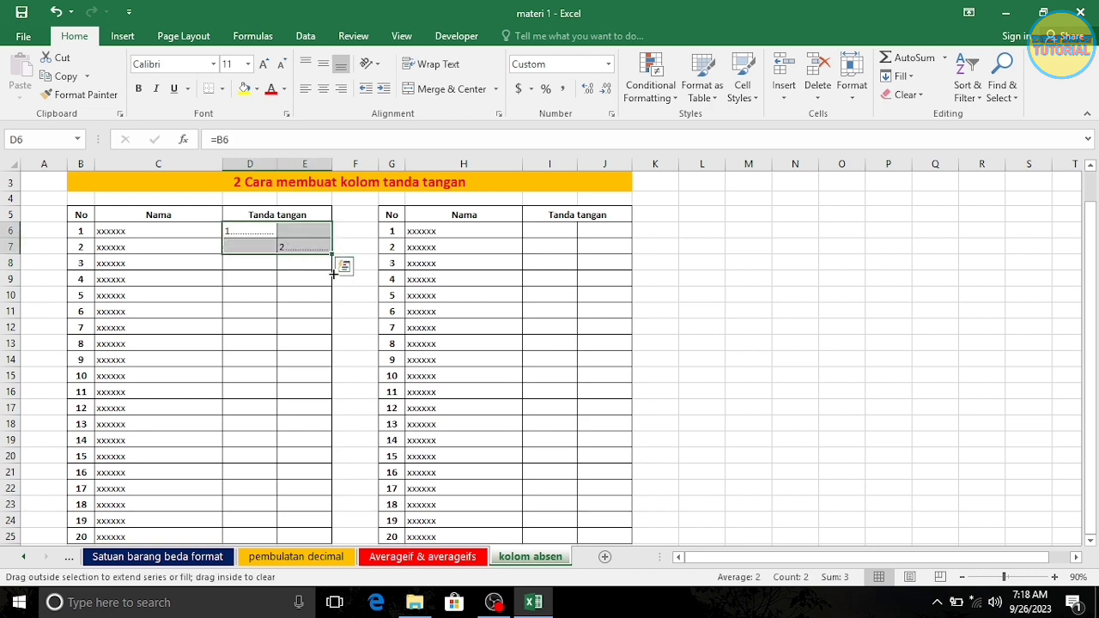
{"action": "mouse_move", "coordinate": [333, 273]}
{"action": "left_mouse_down"}
{"action": "mouse_move", "coordinate": [328, 463]}
{"action": "mouse_move", "coordinate": [338, 543]}
{"action": "left_mouse_up"}
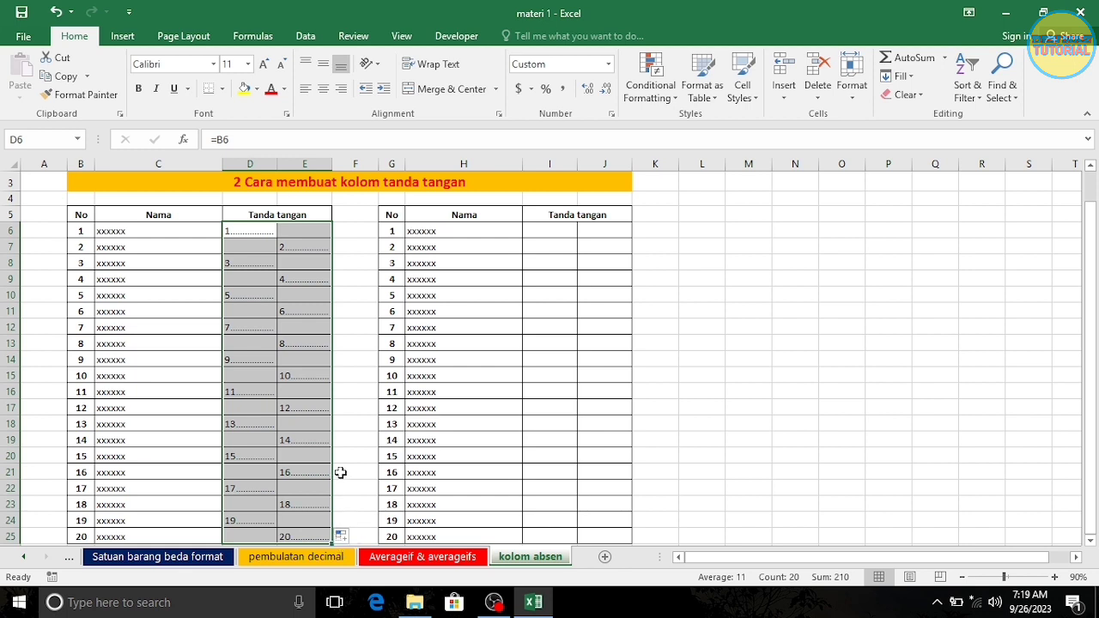
{"action": "left_click", "coordinate": [348, 420]}
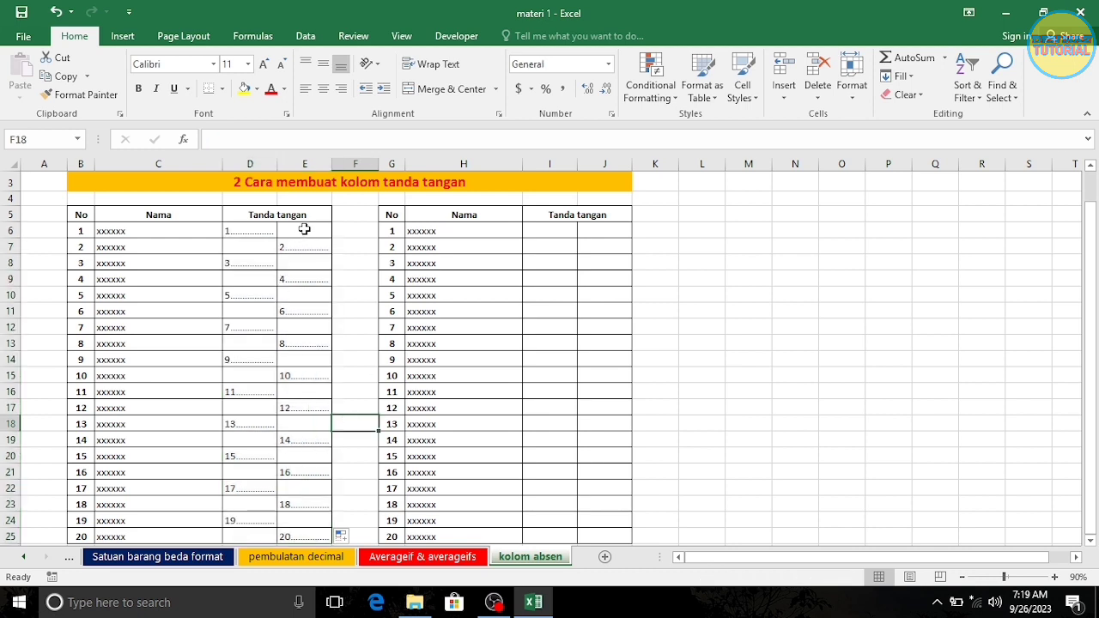
- Remove the left border from cells E6:E25 so no line divides the two signature columns
{"action": "left_click_drag", "start_coordinate": [304, 230], "coordinate": [317, 534]}
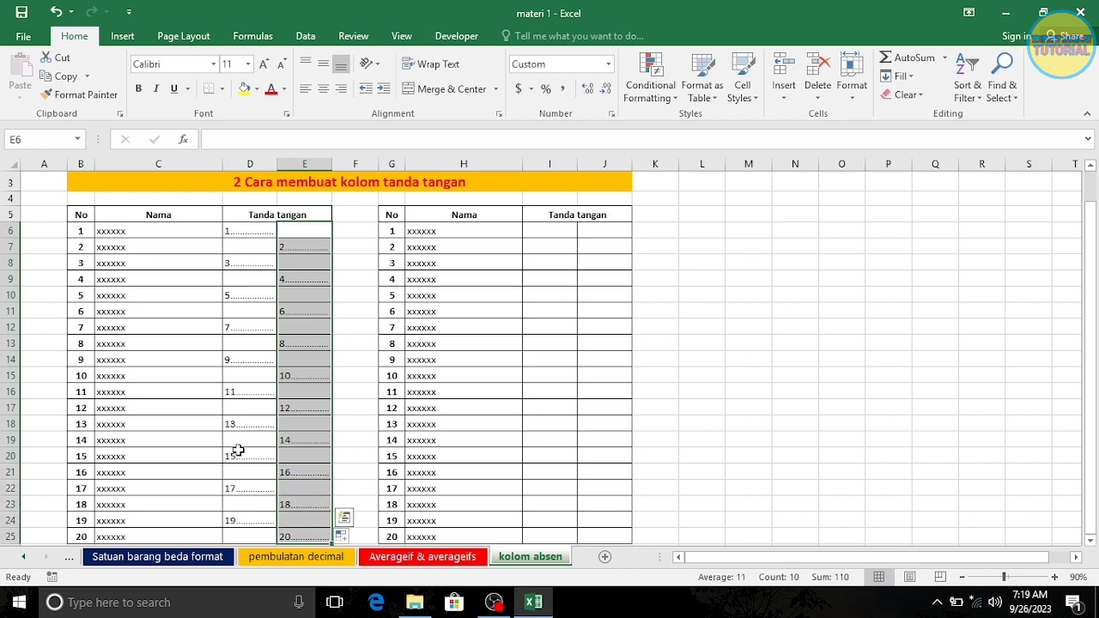
{"action": "left_click", "coordinate": [223, 89]}
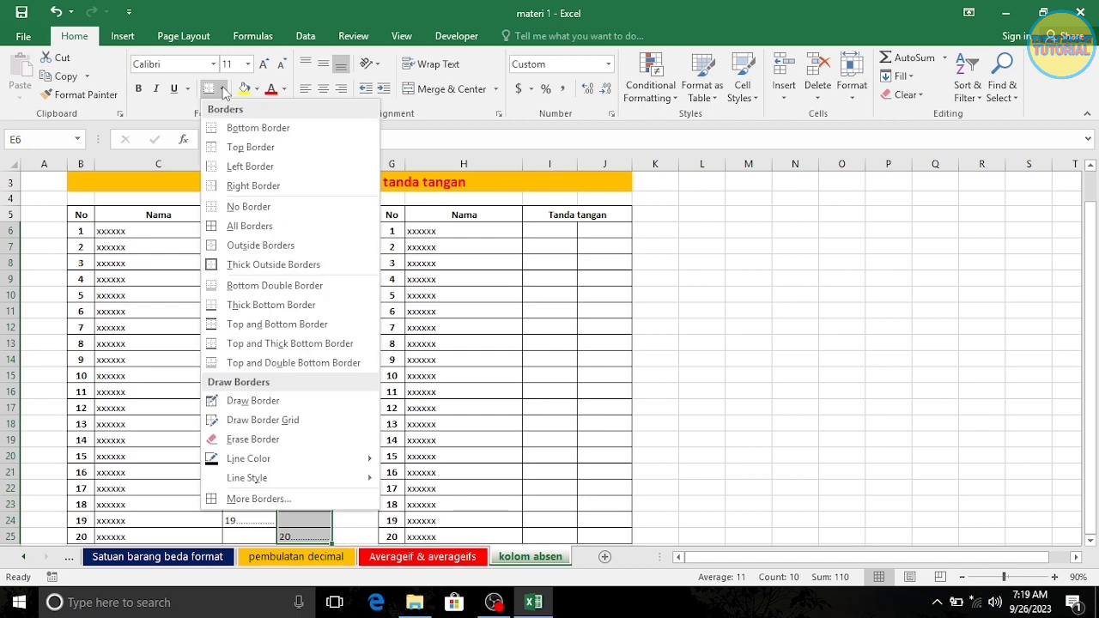
{"action": "left_click", "coordinate": [250, 501]}
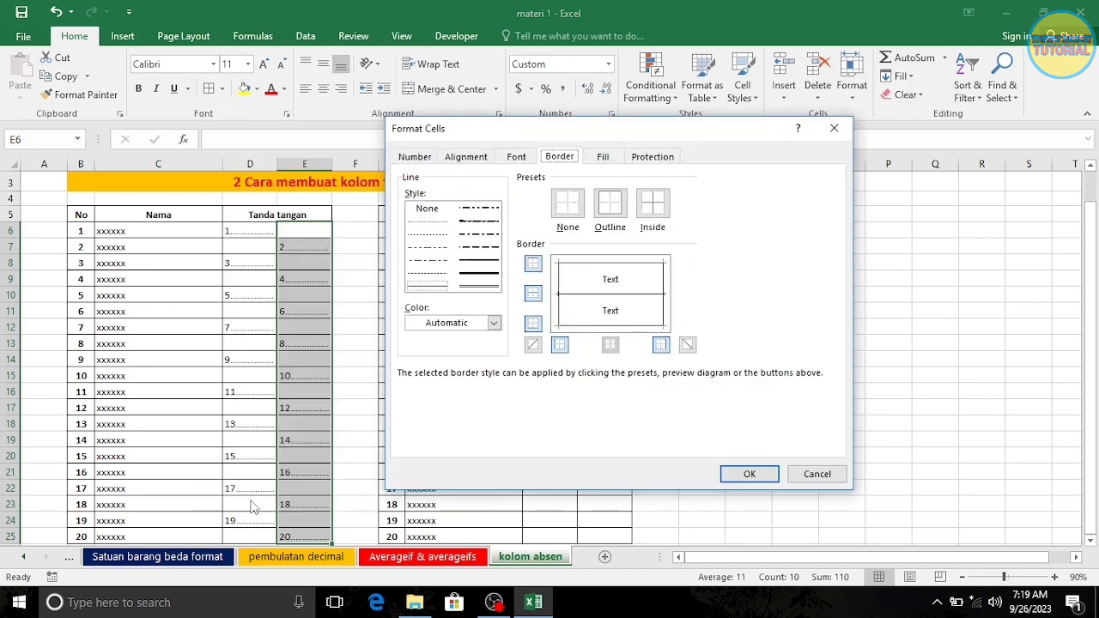
{"action": "left_click", "coordinate": [559, 320]}
{"action": "left_click", "coordinate": [744, 474]}
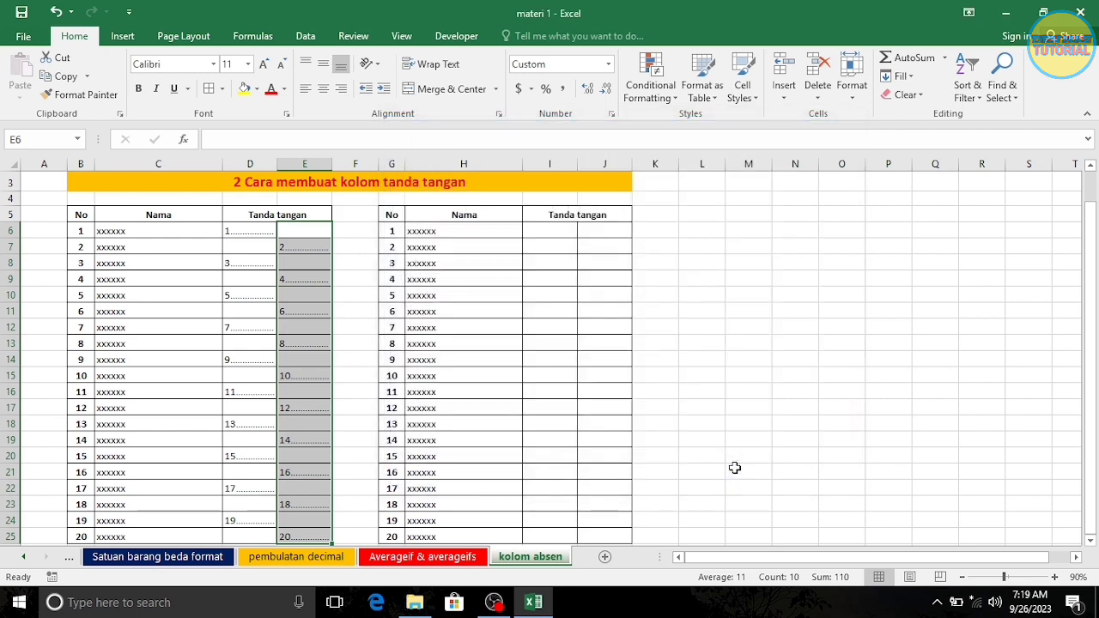
{"action": "left_click", "coordinate": [735, 468]}
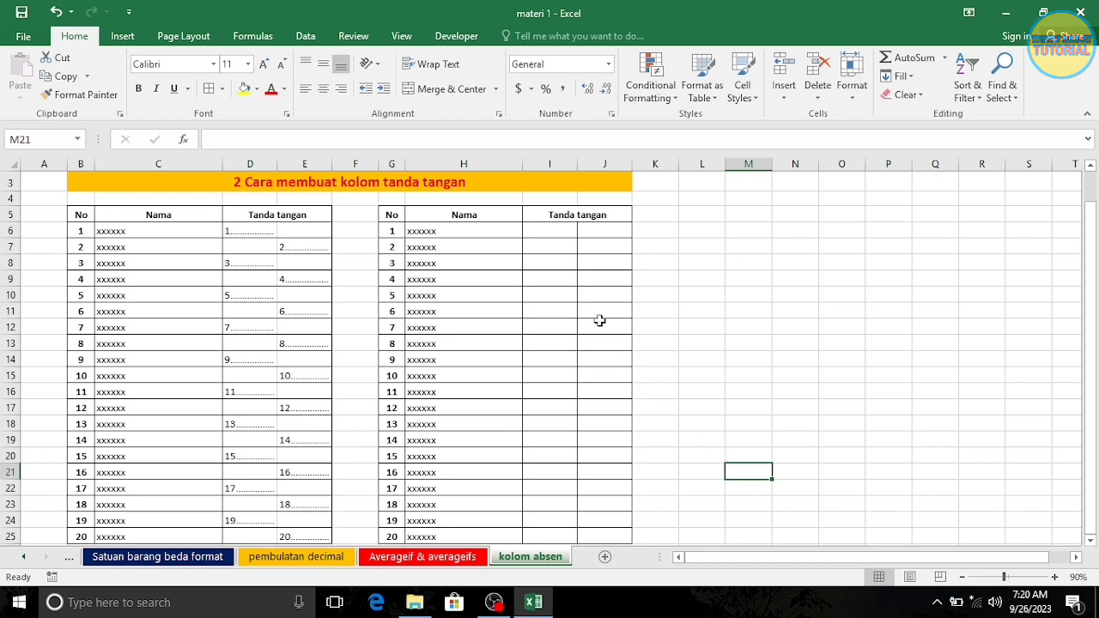
- Merge and center I6:I7 and J6:J7 in the second table, and fill the merged pattern down through row 25
{"action": "left_click_drag", "start_coordinate": [550, 225], "coordinate": [549, 241]}
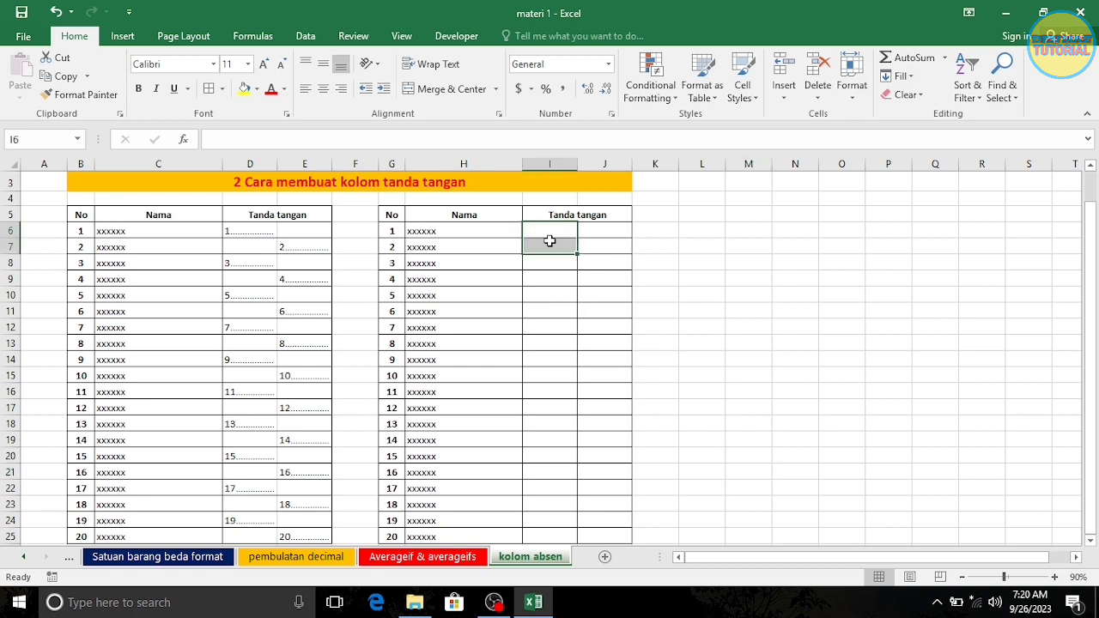
{"action": "left_click", "coordinate": [438, 91]}
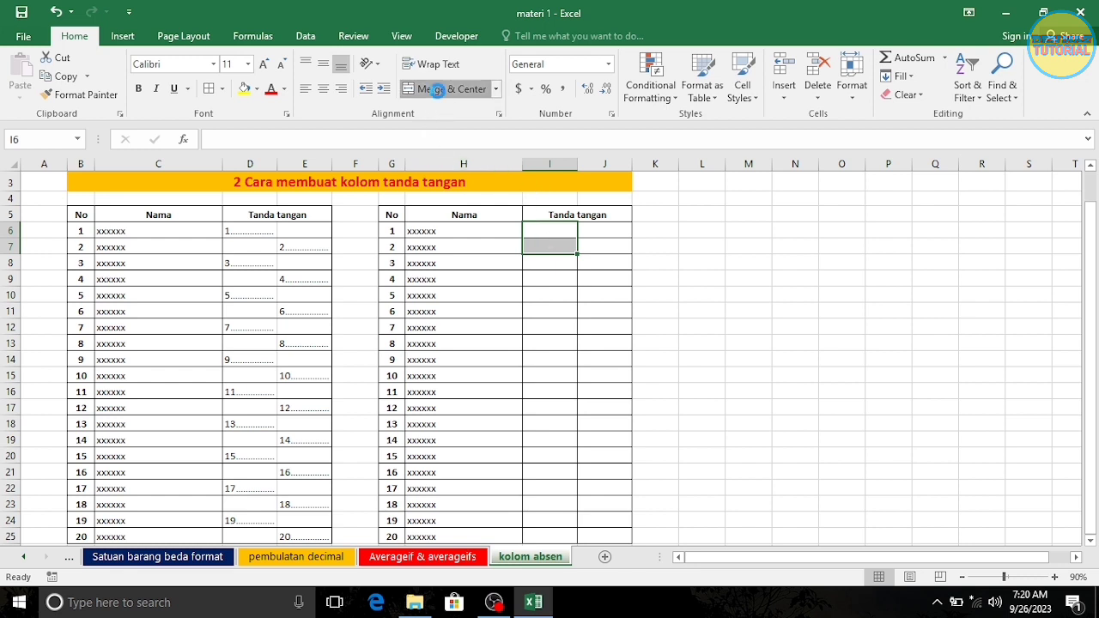
{"action": "left_click", "coordinate": [603, 232]}
{"action": "left_click_drag", "start_coordinate": [603, 232], "coordinate": [603, 246]}
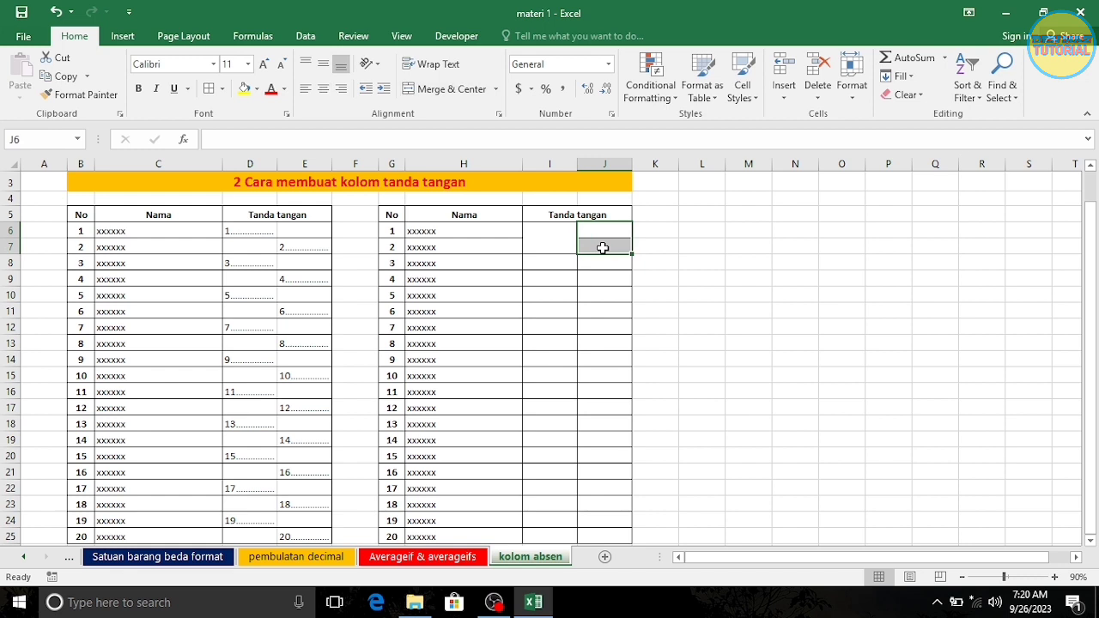
{"action": "left_click", "coordinate": [463, 89]}
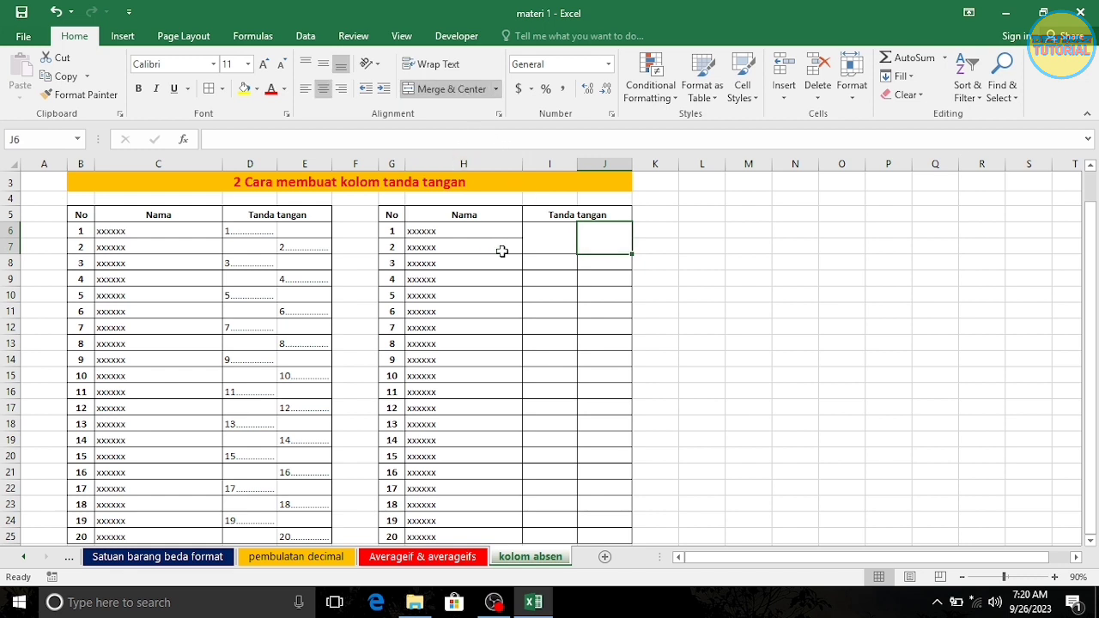
{"action": "left_click_drag", "start_coordinate": [554, 240], "coordinate": [626, 533]}
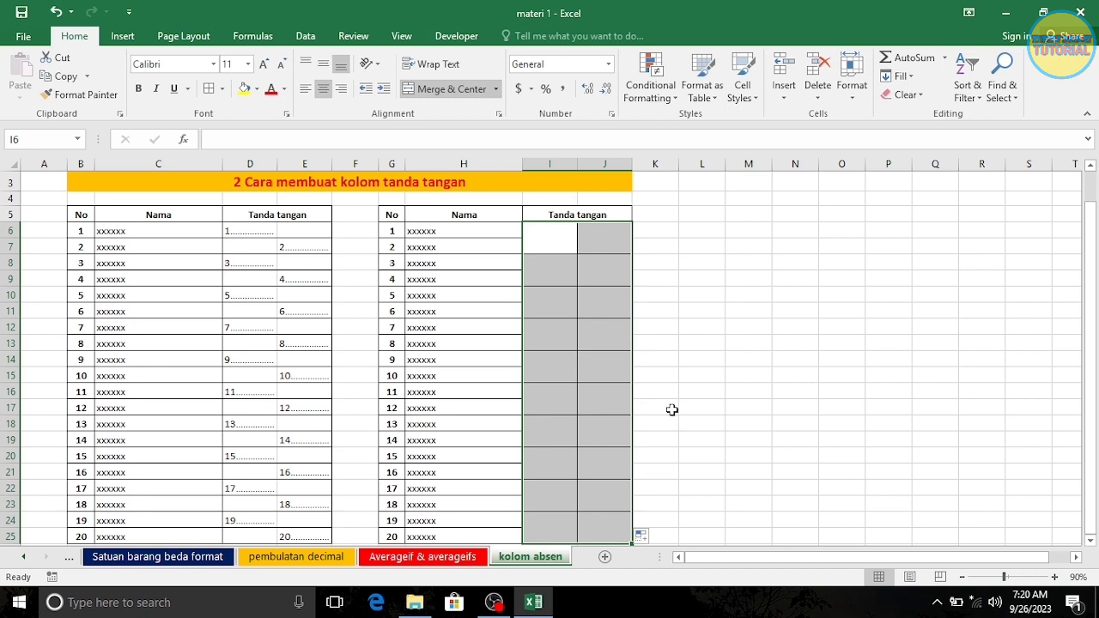
- Apply a custom number format beginning with # to the second table's merged signature cells I6:J25
{"action": "left_click", "coordinate": [609, 66]}
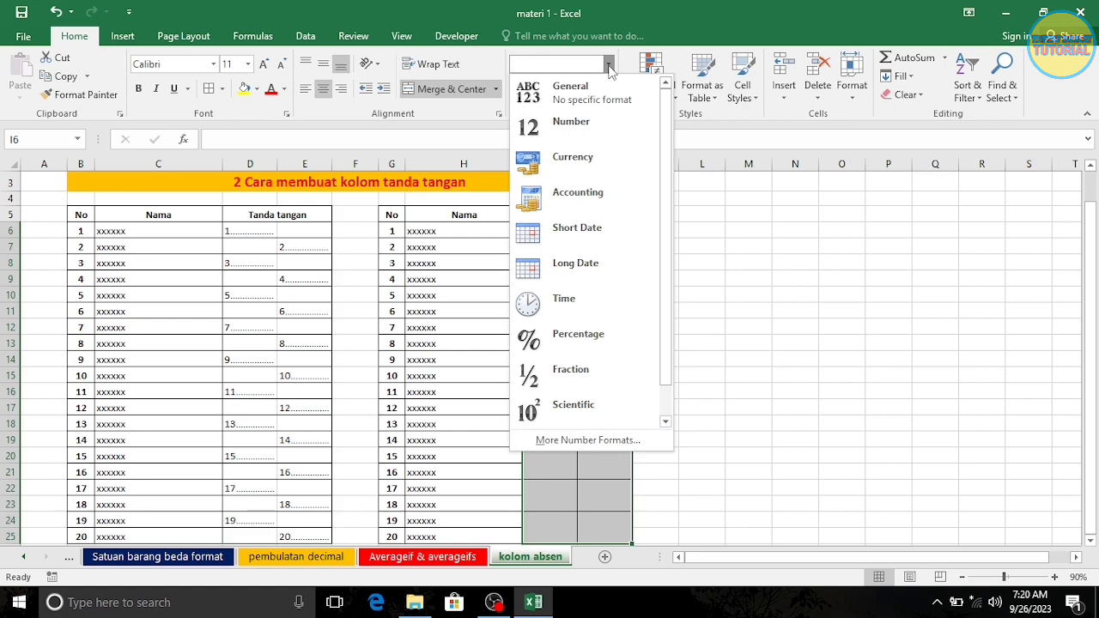
{"action": "left_click", "coordinate": [564, 441]}
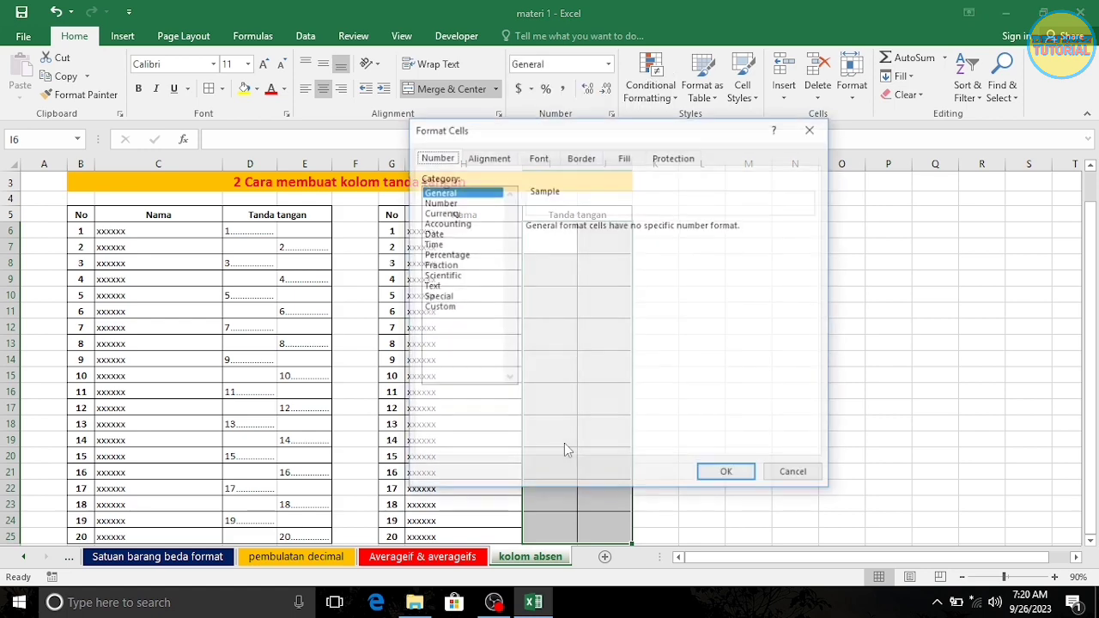
{"action": "left_click", "coordinate": [439, 308]}
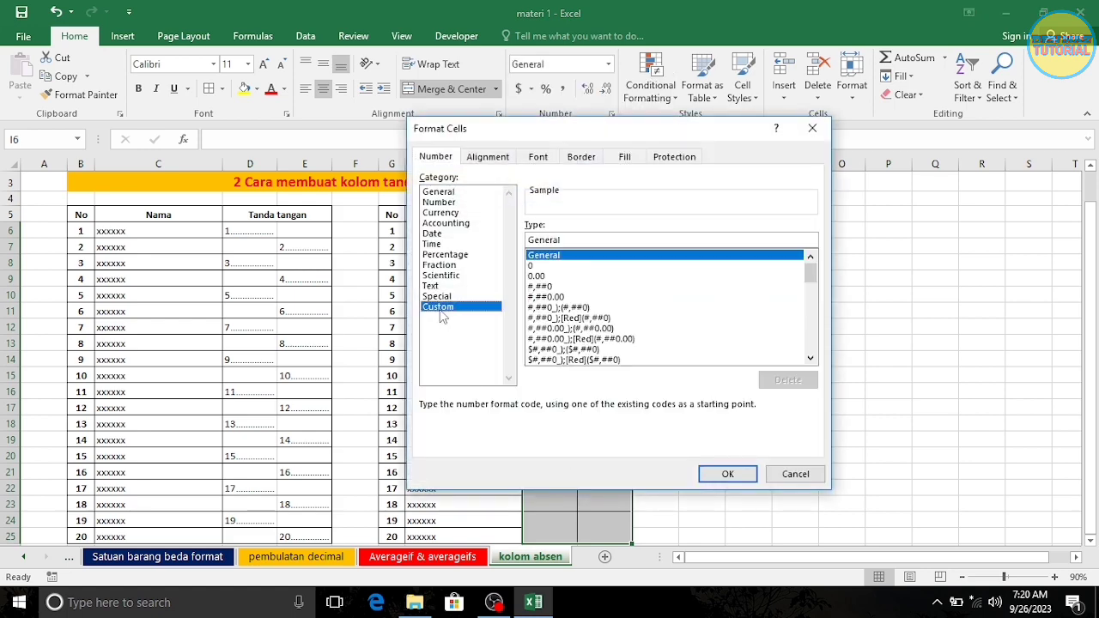
{"action": "left_click", "coordinate": [566, 240]}
{"action": "key", "text": "BackSpace"}
{"action": "key", "text": "BackSpace"}
{"action": "key", "text": "BackSpace"}
{"action": "key", "text": "BackSpace"}
{"action": "key", "text": "BackSpace"}
{"action": "key", "text": "BackSpace"}
{"action": "key", "text": "BackSpace"}
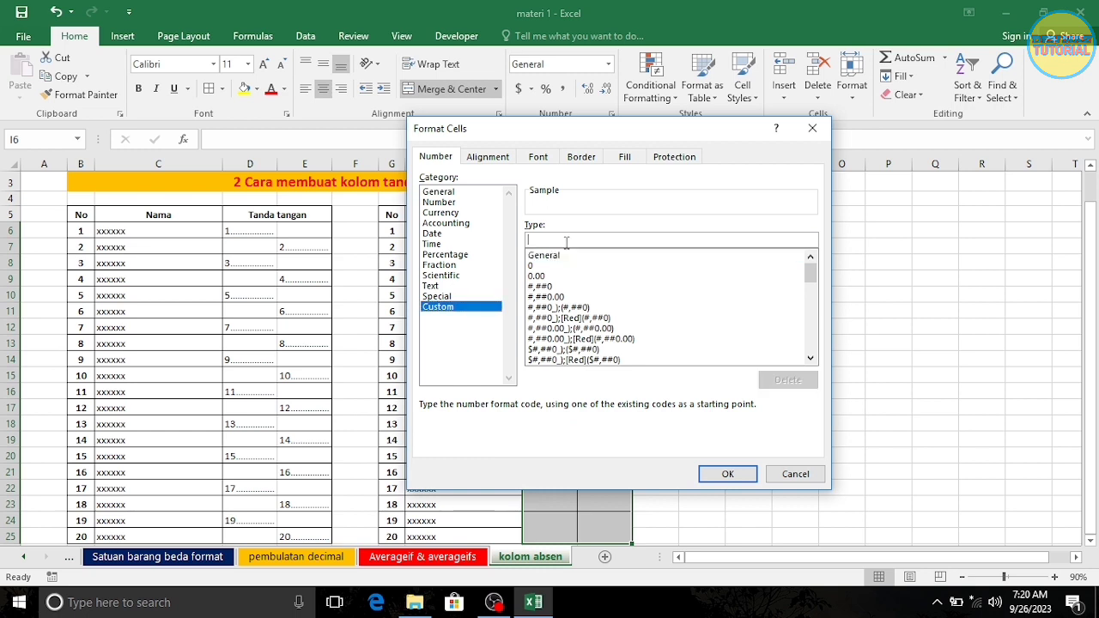
{"action": "type", "text": "#*."}
{"action": "left_click", "coordinate": [718, 479]}
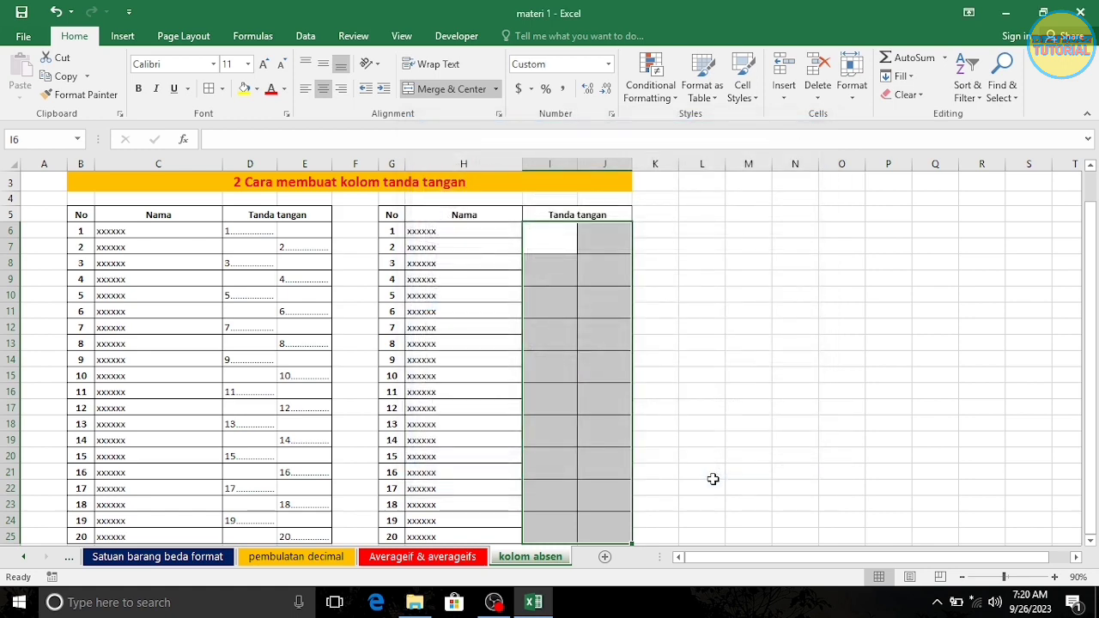
- Link the first merged signature cells to the row numbers, with =G6 in I6 and =G7 in J6
{"action": "left_click", "coordinate": [559, 237]}
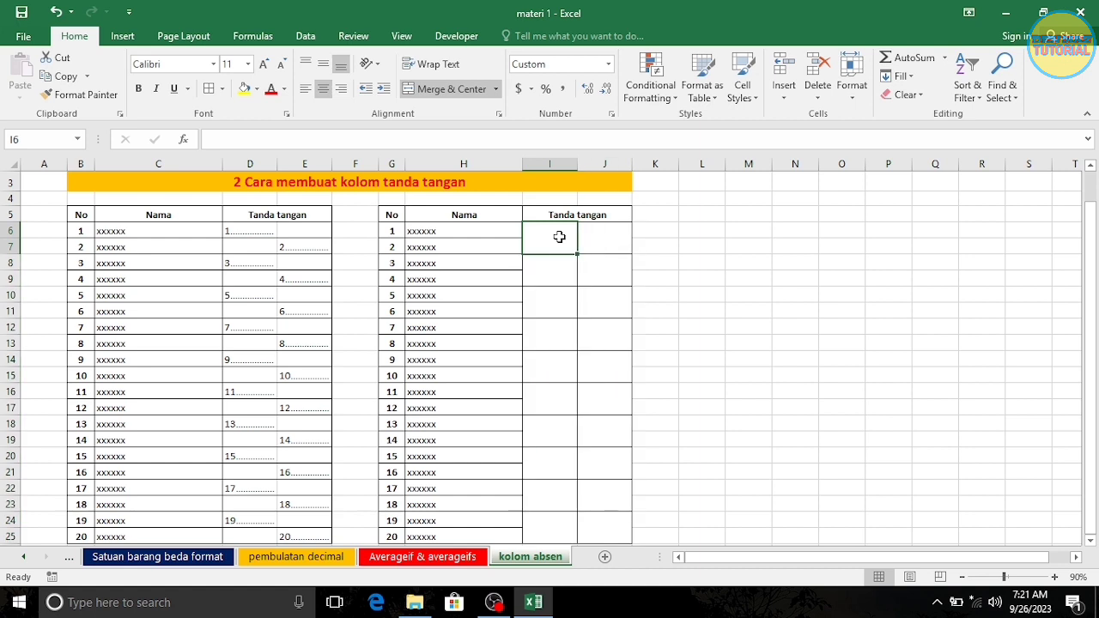
{"action": "type", "text": "="}
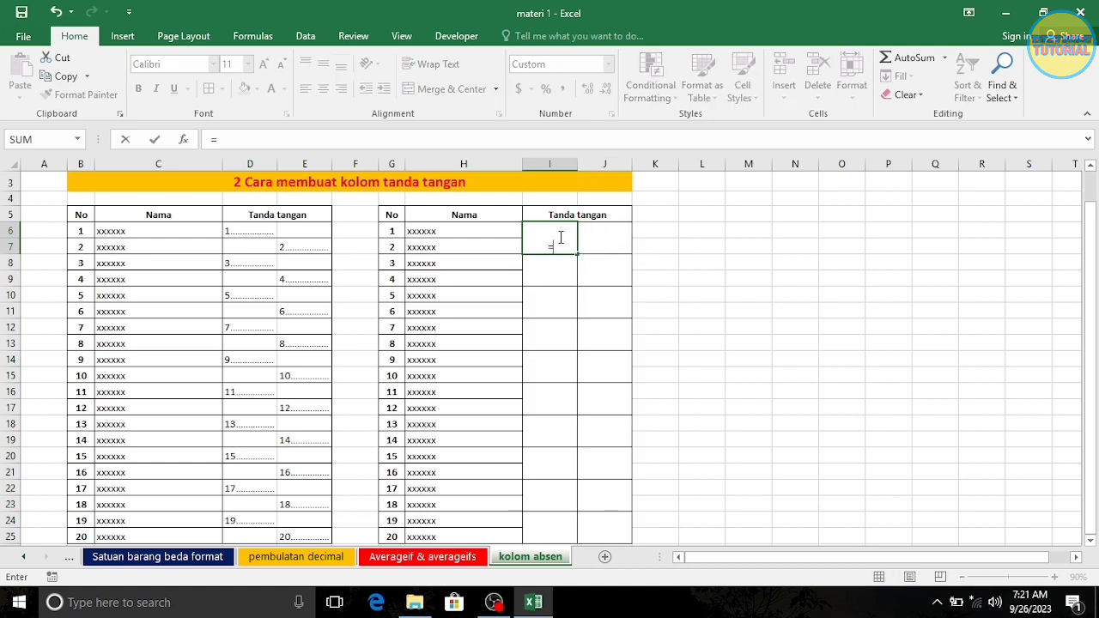
{"action": "left_click", "coordinate": [397, 234]}
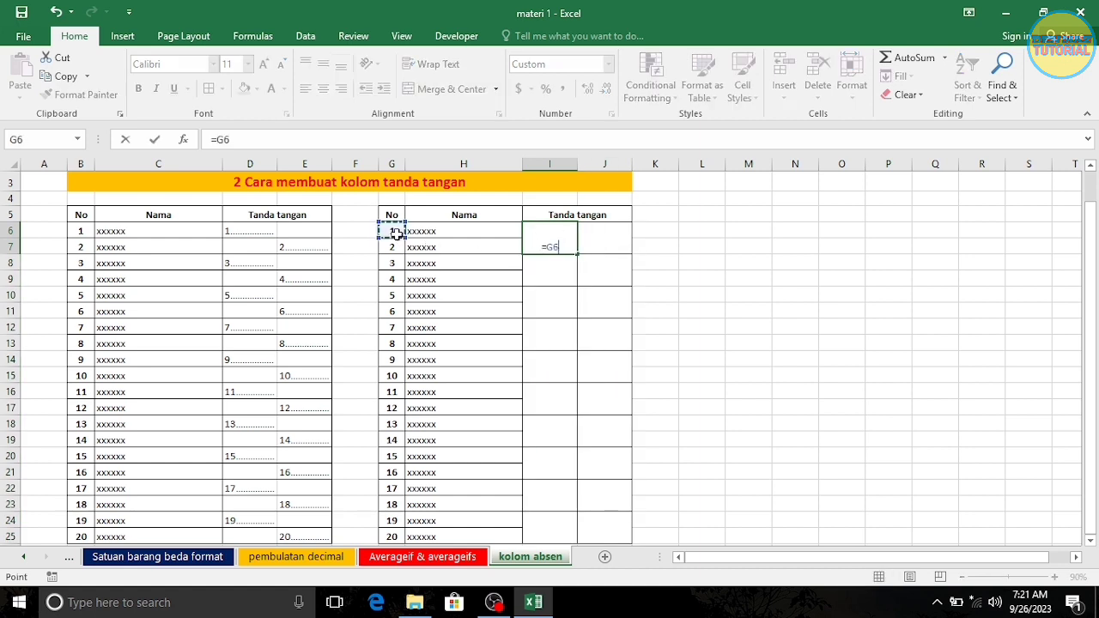
{"action": "key", "text": "Return"}
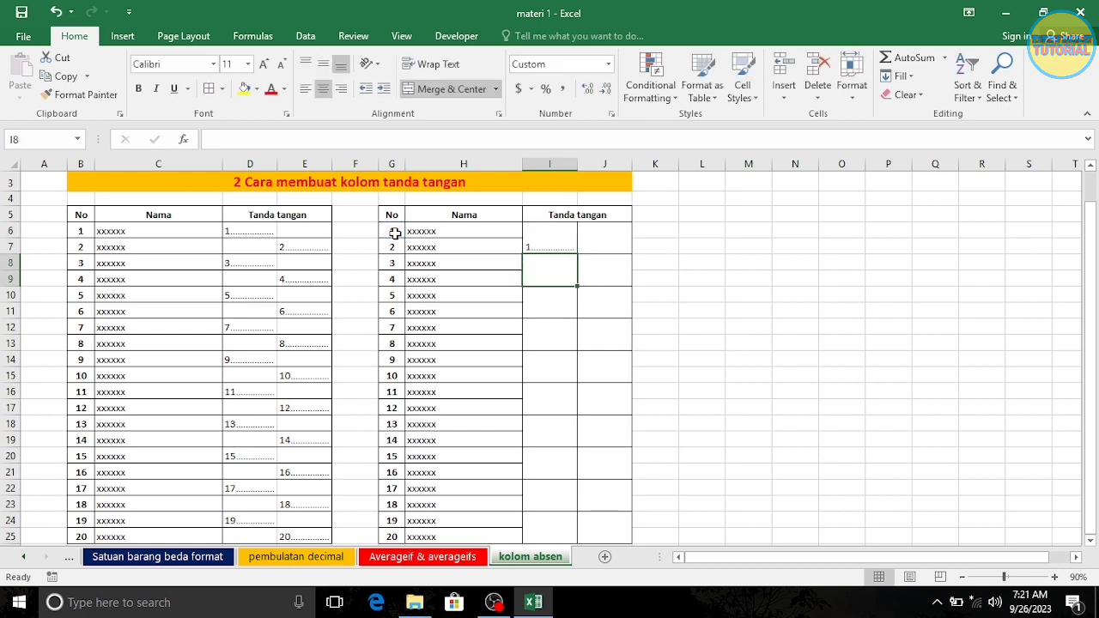
{"action": "left_click", "coordinate": [610, 243]}
{"action": "type", "text": "="}
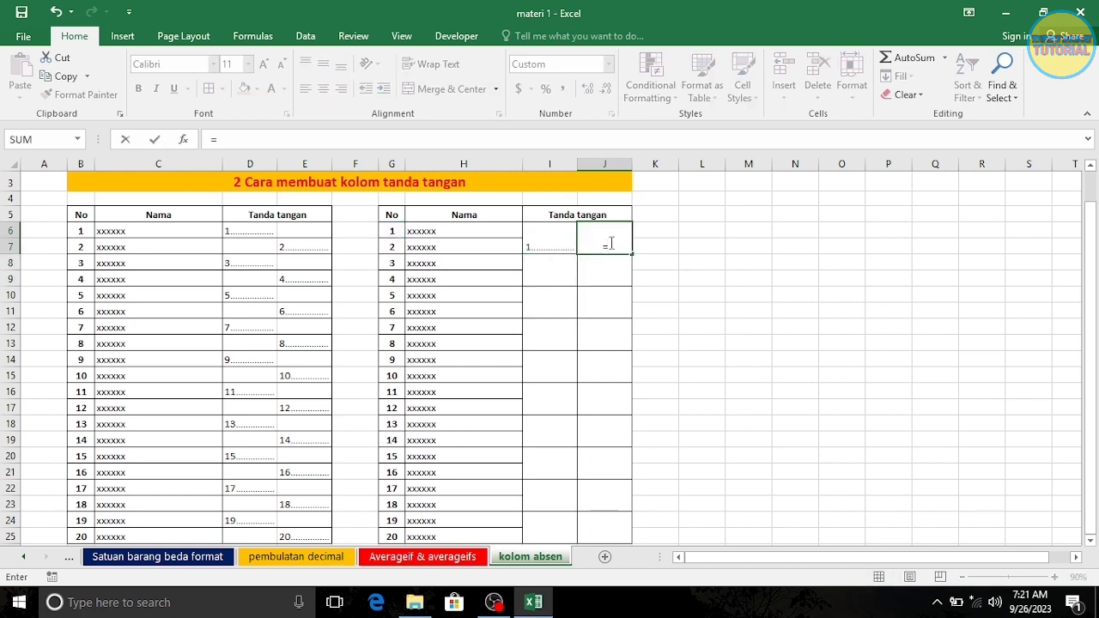
{"action": "left_click", "coordinate": [393, 248]}
{"action": "key", "text": "Return"}
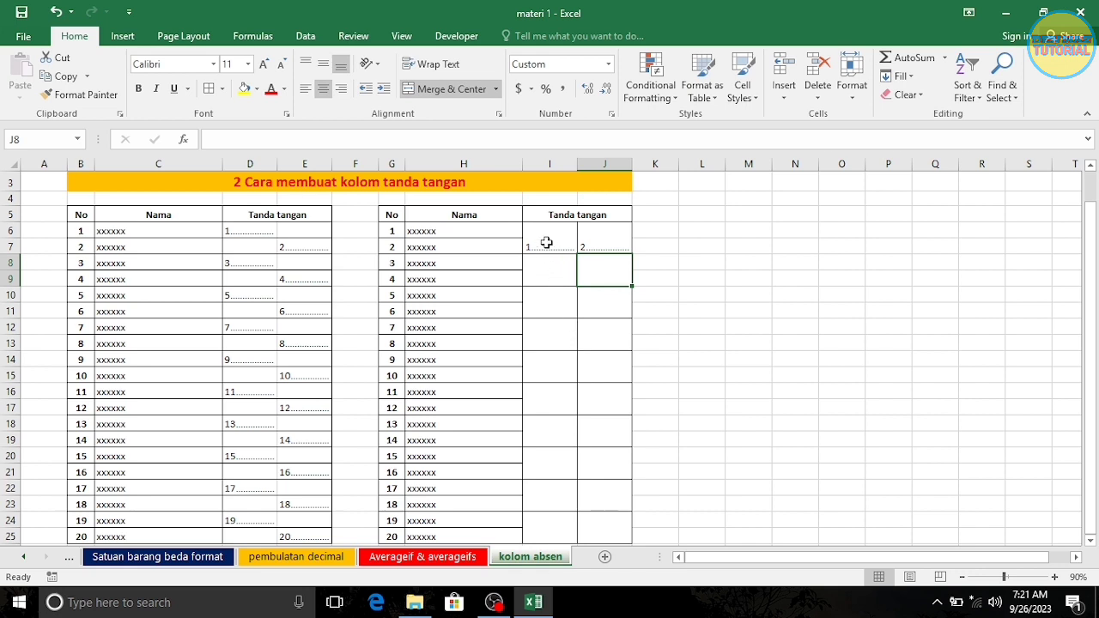
- Middle-align the signature cells I6:J7 vertically and fill them down through row 25
{"action": "left_click_drag", "start_coordinate": [546, 242], "coordinate": [593, 243]}
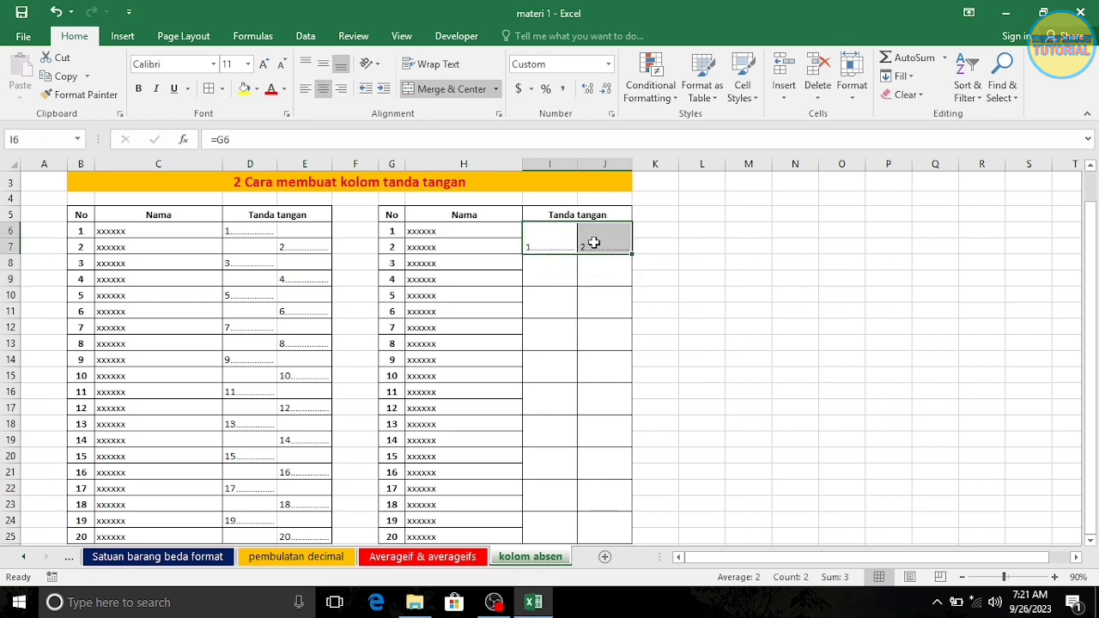
{"action": "left_click", "coordinate": [324, 66]}
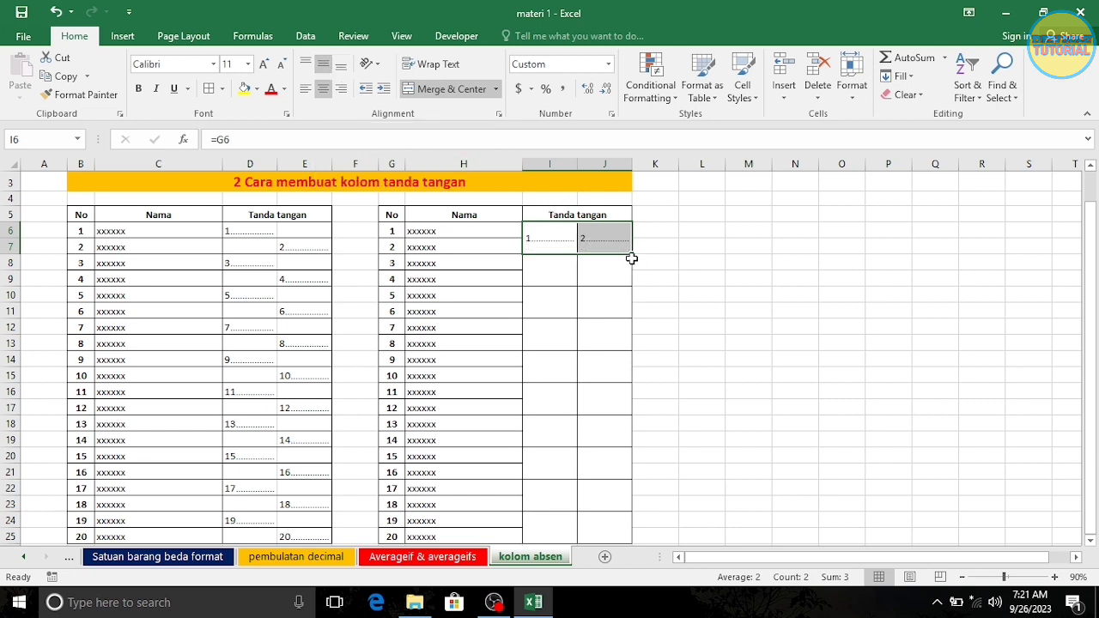
{"action": "left_click_drag", "start_coordinate": [631, 257], "coordinate": [632, 535]}
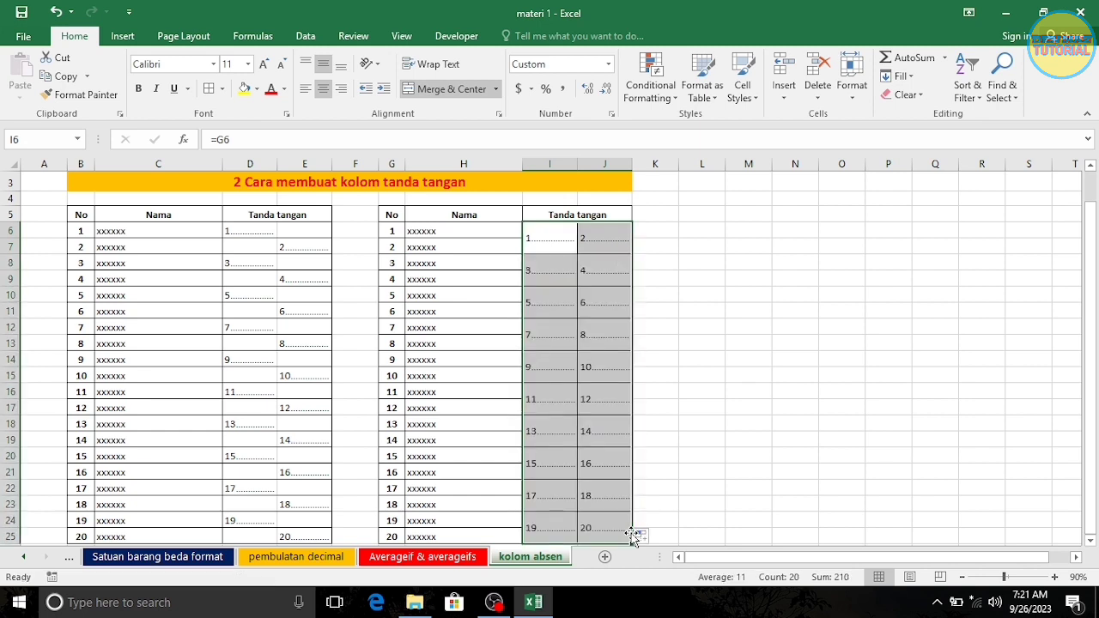
{"action": "left_click", "coordinate": [674, 433]}
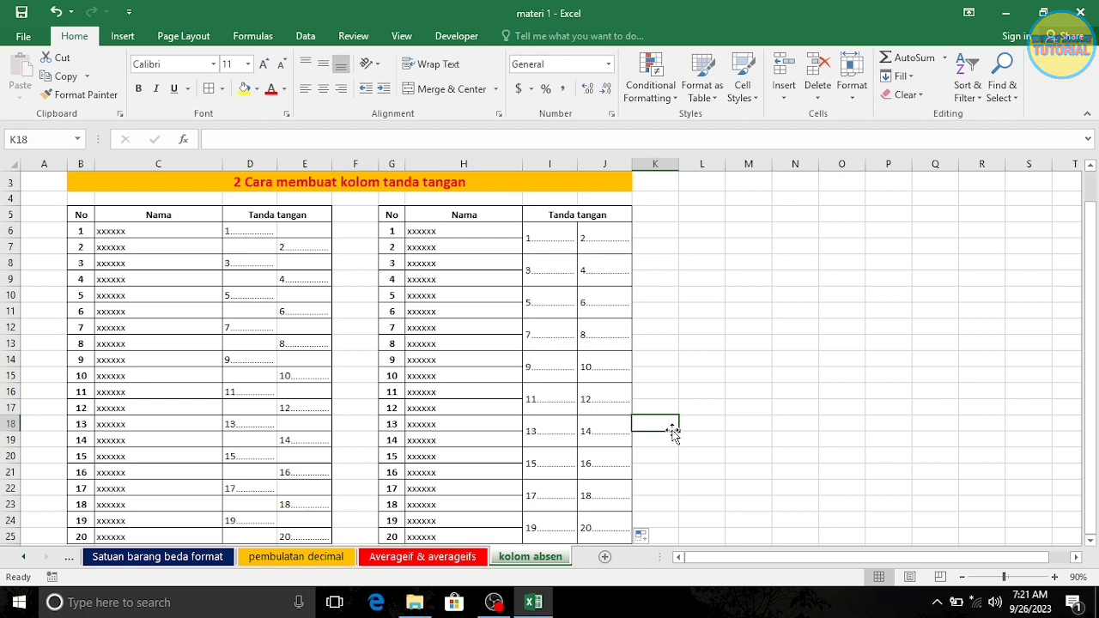